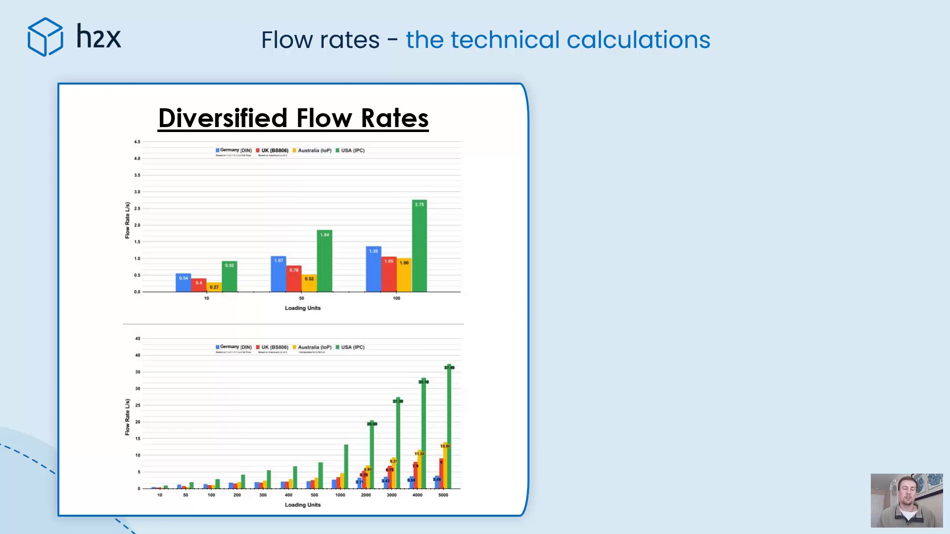
# Advance the slide animation to show the Continuous Flow Rates box and the Examples list.
pyautogui.press('Right')
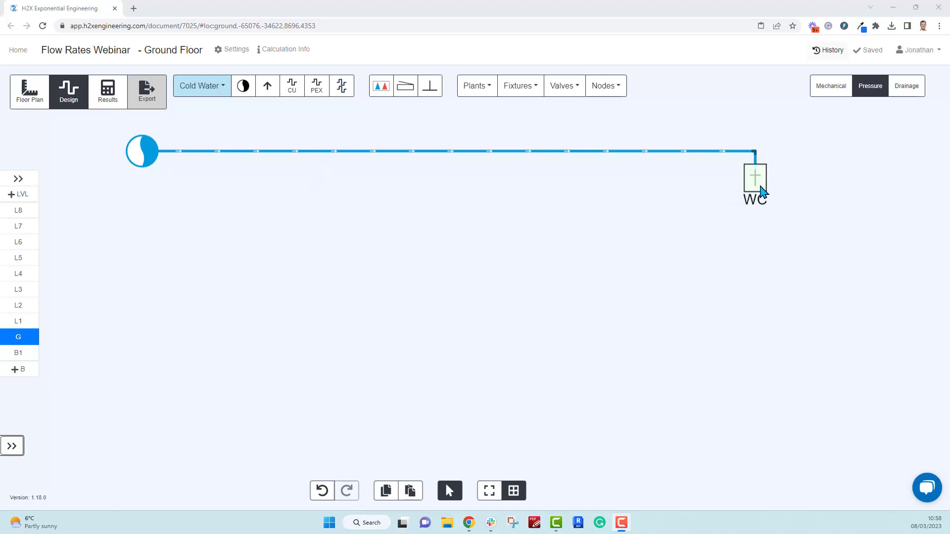
pyautogui.click(756, 192)
pyautogui.scroll(-2, 853, 208)
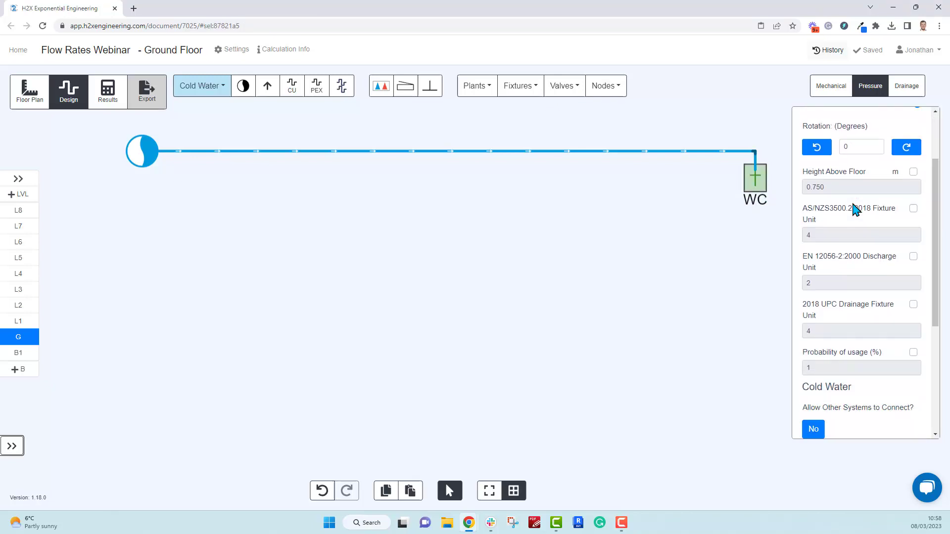
pyautogui.scroll(-4, 853, 208)
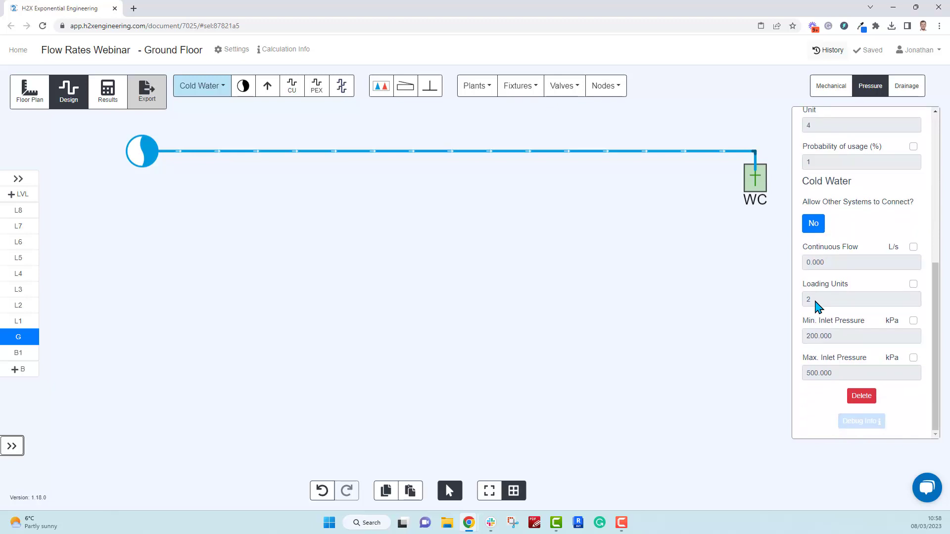
pyautogui.click(718, 310)
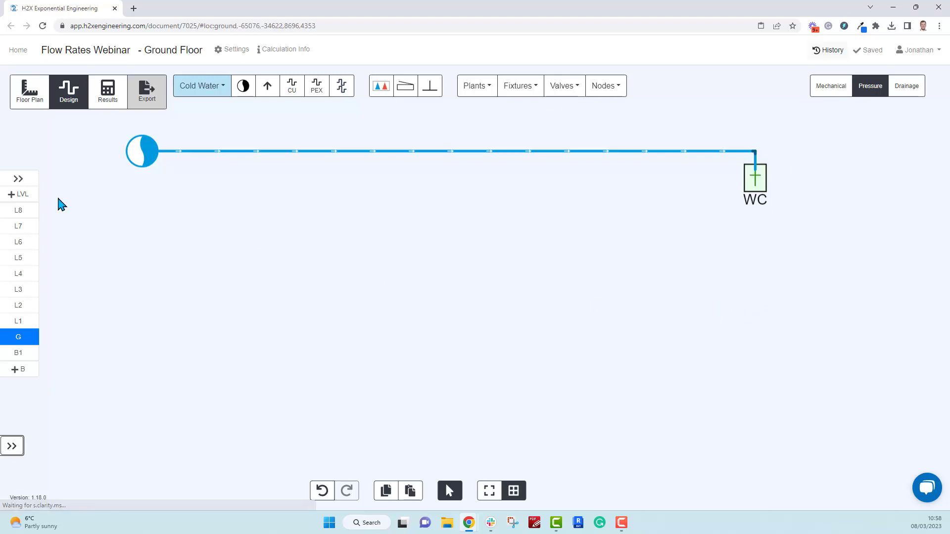
pyautogui.click(111, 101)
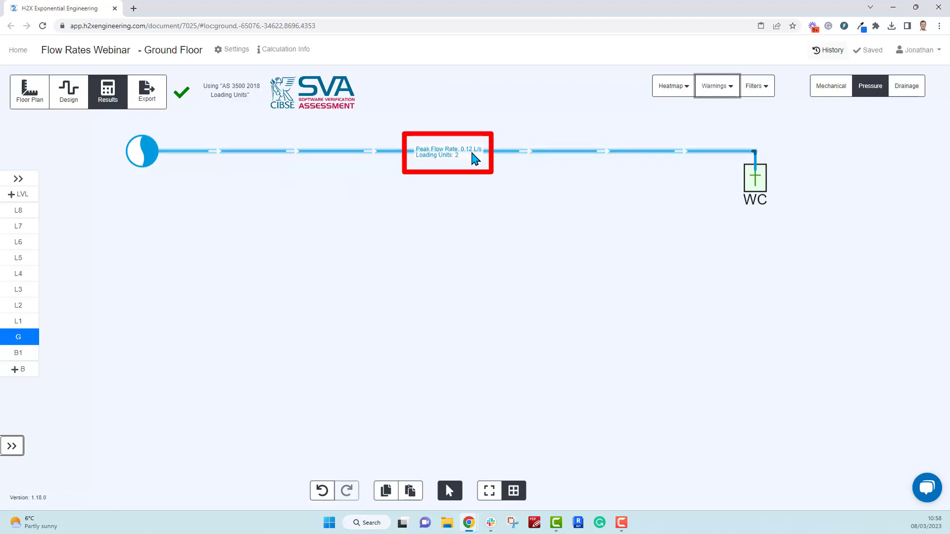
pyautogui.click(71, 99)
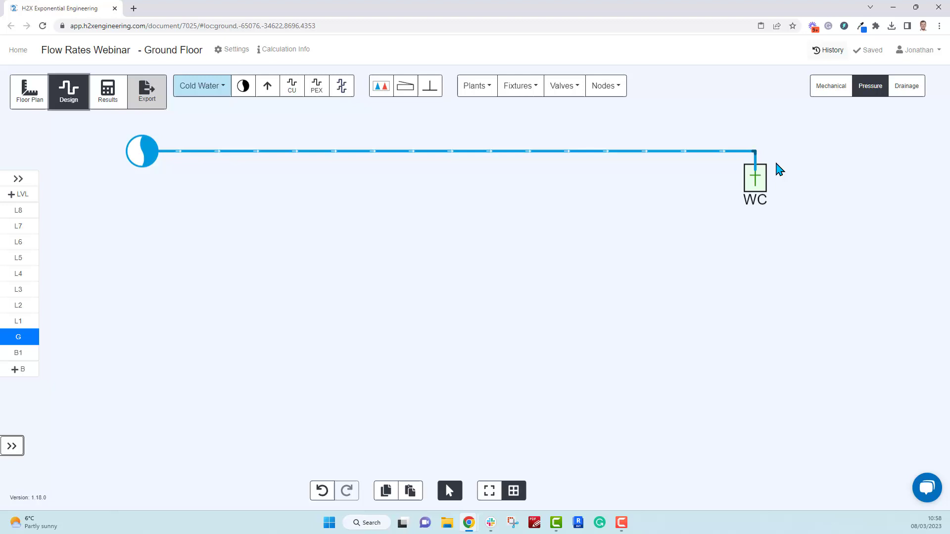
# Connect a copied WC to the pipe near the source; results show 0.16 L/s for 4 loading units.
pyautogui.moveTo(776, 154); pyautogui.dragTo(742, 206)
pyautogui.hotkey('ctrl', 'c')
pyautogui.hotkey('ctrl', 'v')
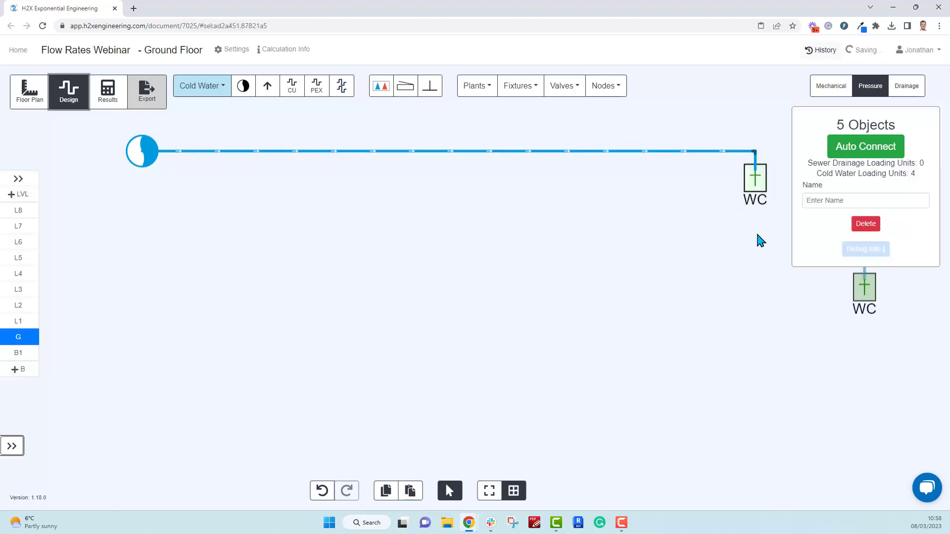
pyautogui.moveTo(864, 289); pyautogui.dragTo(264, 172)
pyautogui.click(327, 240)
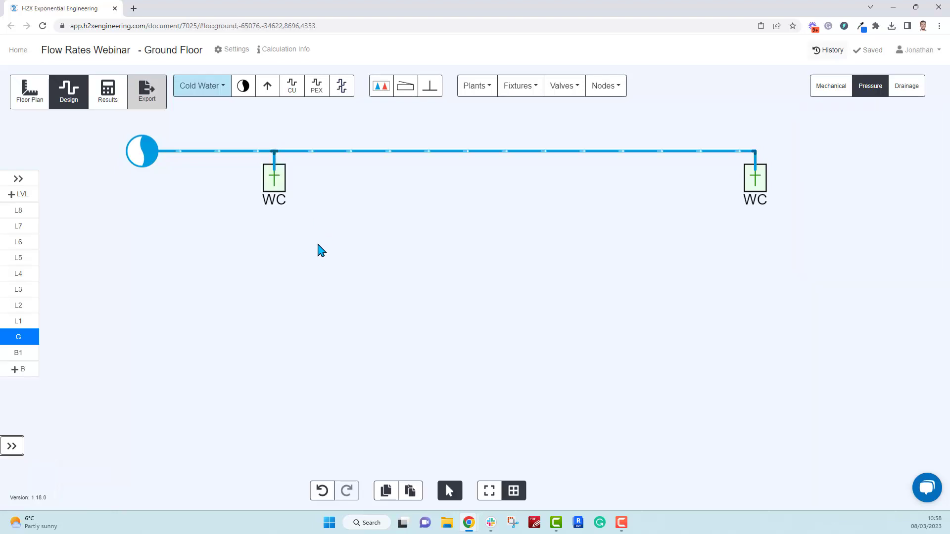
pyautogui.click(108, 102)
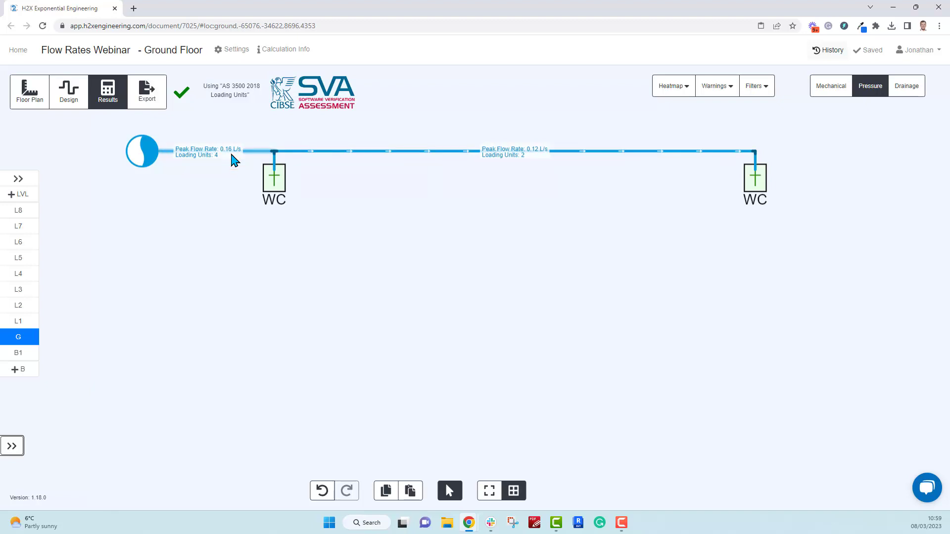
pyautogui.click(68, 104)
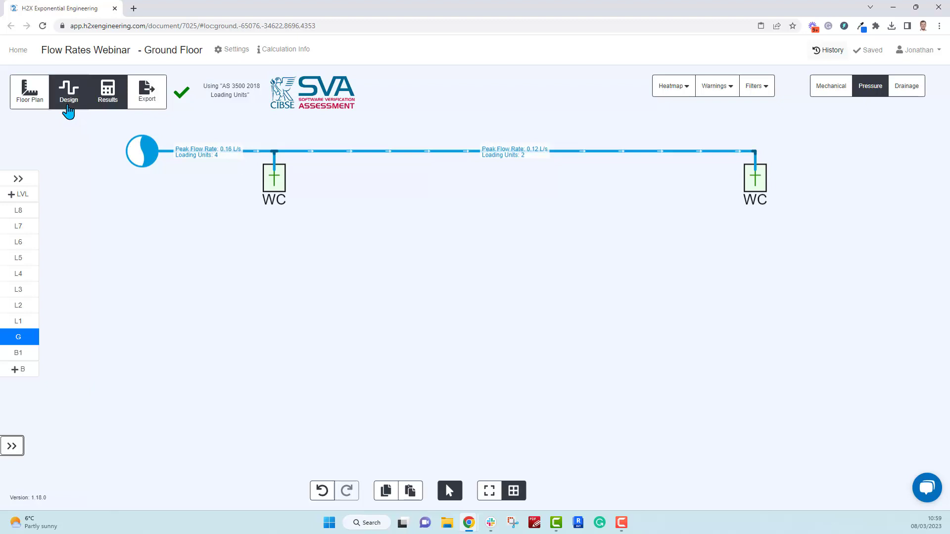
# Connect a third copied WC midway along the pipe; results show 0.2 L/s for 6 loading units.
pyautogui.click(258, 198)
pyautogui.hotkey('ctrl', 'c')
pyautogui.hotkey('ctrl', 'v')
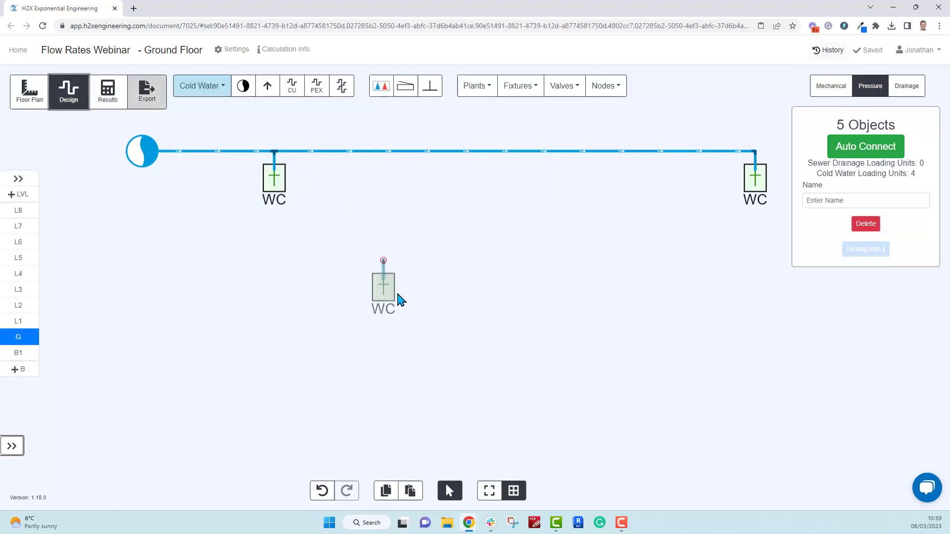
pyautogui.moveTo(401, 301); pyautogui.dragTo(500, 179)
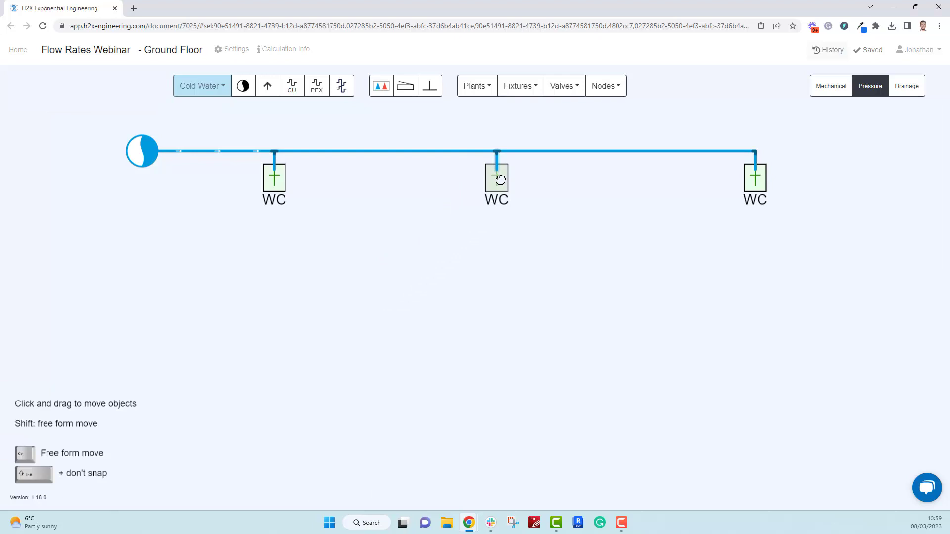
pyautogui.click(514, 274)
pyautogui.click(107, 99)
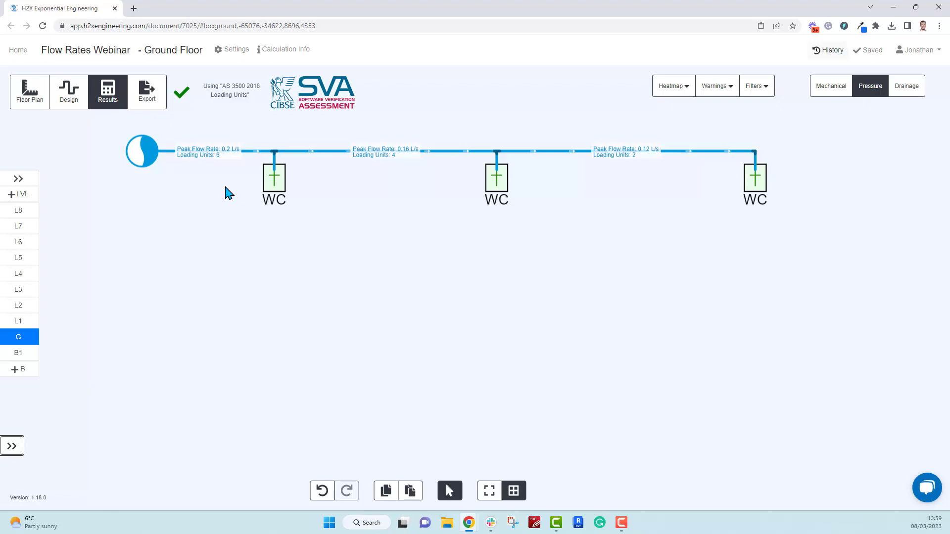
pyautogui.click(69, 90)
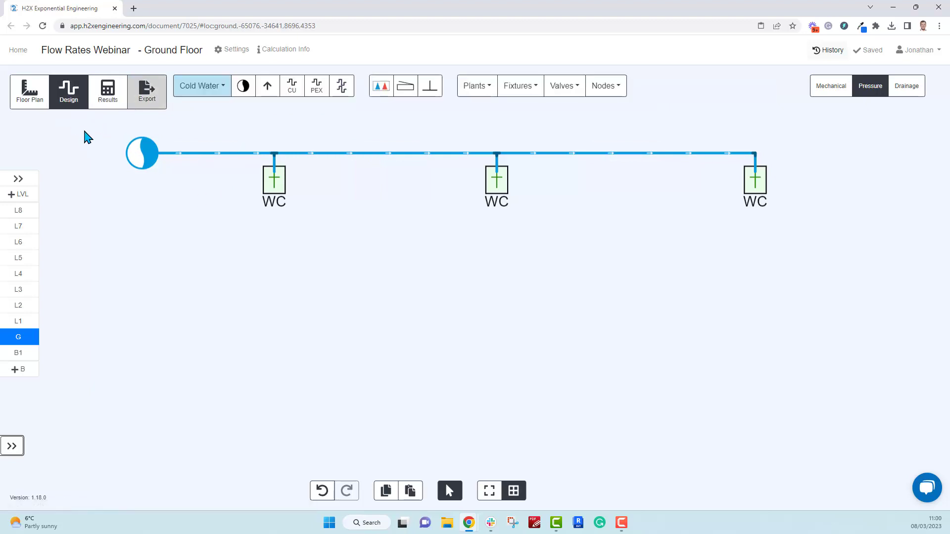
# Duplicate the whole three-WC cold water layout and place the copy below the original.
pyautogui.moveTo(88, 123); pyautogui.dragTo(779, 248)
pyautogui.hotkey('ctrl', 'c')
pyautogui.hotkey('ctrl', 'v')
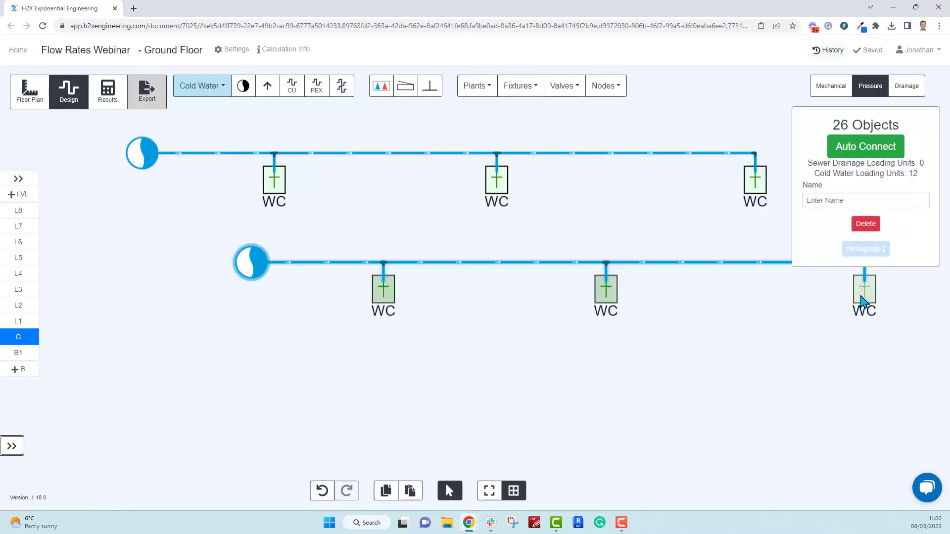
pyautogui.moveTo(765, 280)
pyautogui.mouseDown()
pyautogui.moveTo(767, 292)
pyautogui.moveTo(757, 286)
pyautogui.mouseUp()
pyautogui.click(671, 299)
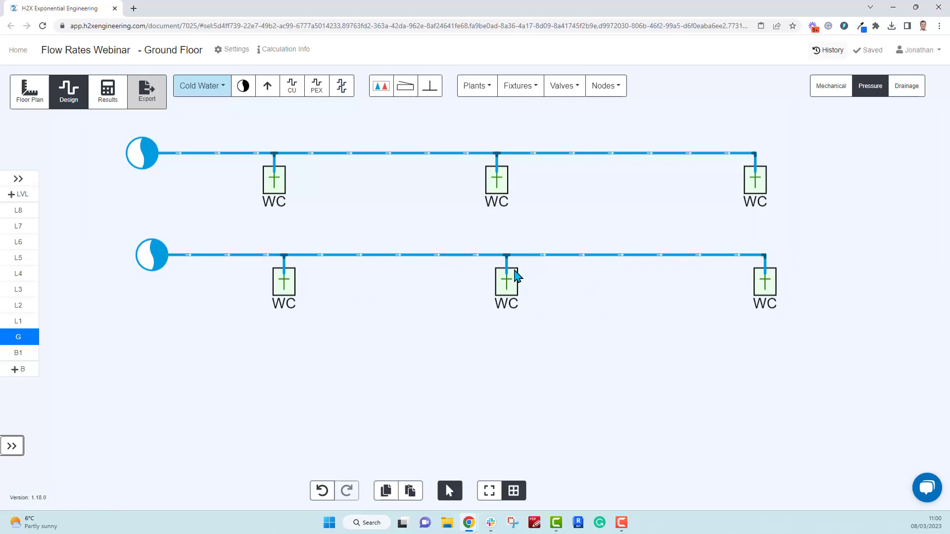
# Delete all three WCs from the duplicated line, leaving a bare pipe.
pyautogui.moveTo(526, 265); pyautogui.dragTo(262, 337)
pyautogui.press('Delete')
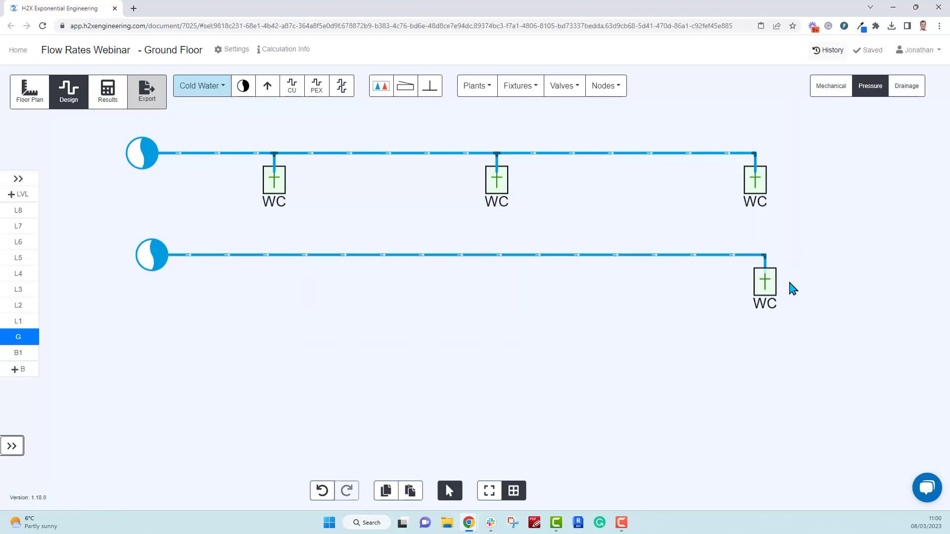
pyautogui.click(765, 297)
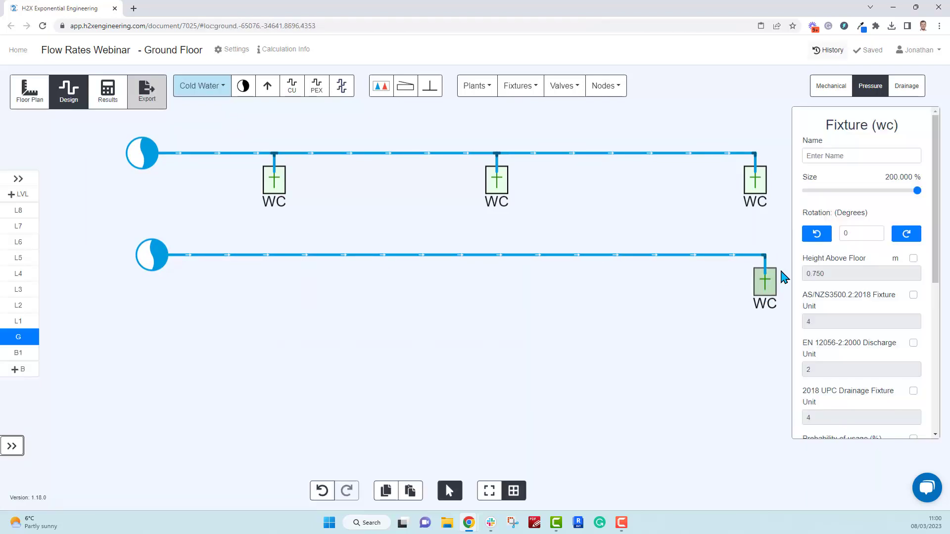
pyautogui.press('Delete')
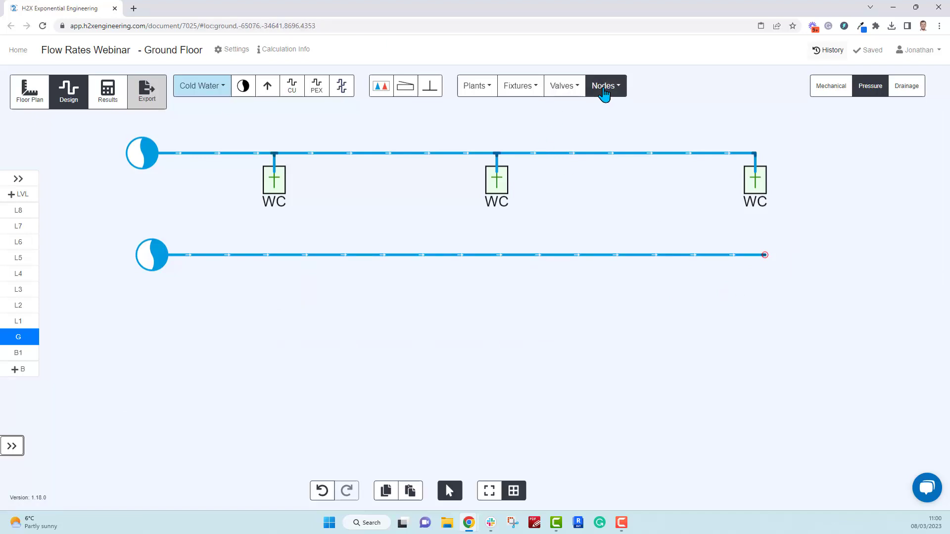
# Place a load node on the lower cold water pipe.
pyautogui.click(604, 89)
pyautogui.scroll(-1, 691, 185)
pyautogui.click(654, 251)
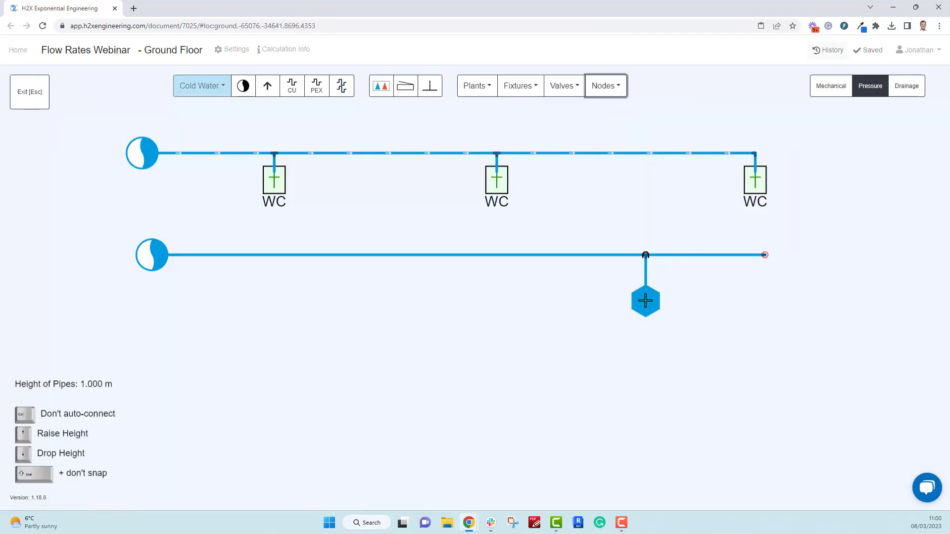
pyautogui.click(645, 302)
pyautogui.click(645, 304)
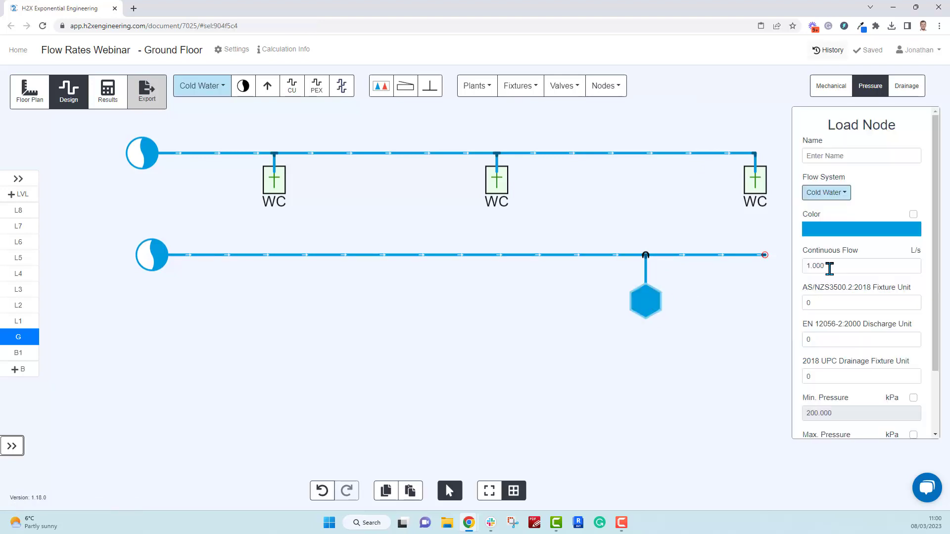
# Delete the dead-end pipe past the load node and recalculate, giving 1 L/s peak flow.
pyautogui.click(712, 267)
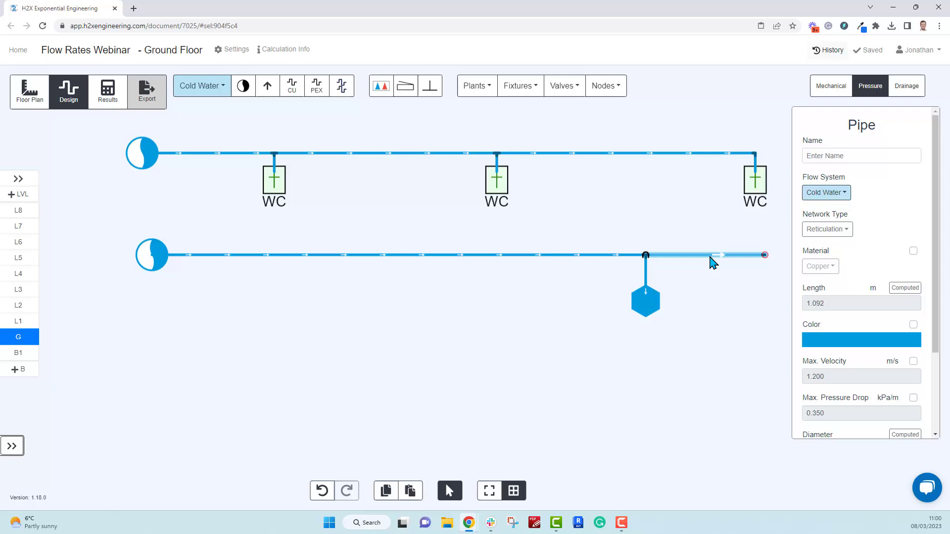
pyautogui.press('Delete')
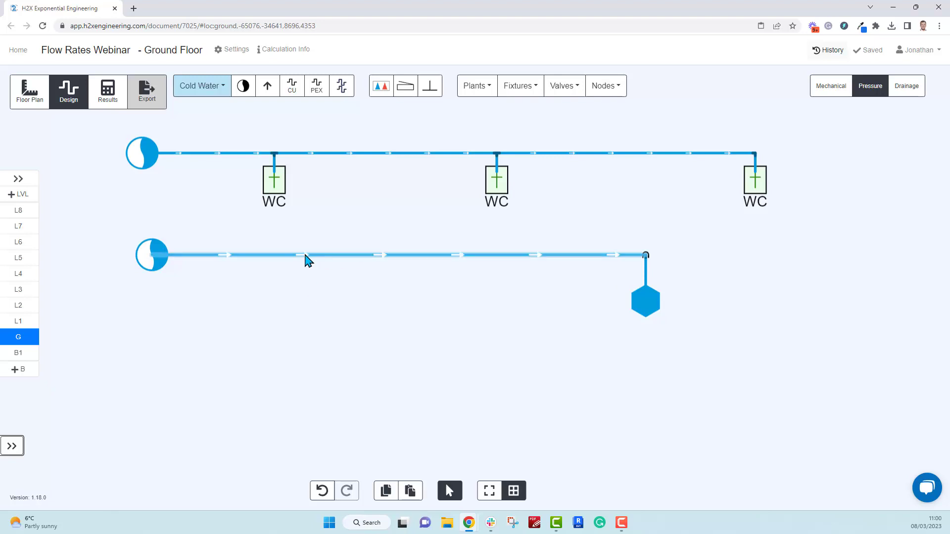
pyautogui.click(98, 99)
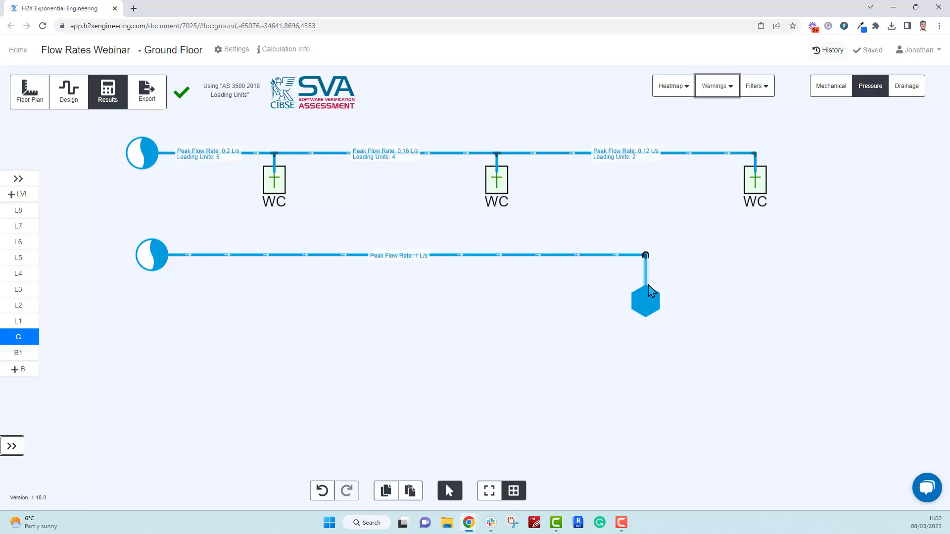
# Add a copied continuous-flow load node midway on the lower main; upstream flow becomes 3 L/s.
pyautogui.click(68, 95)
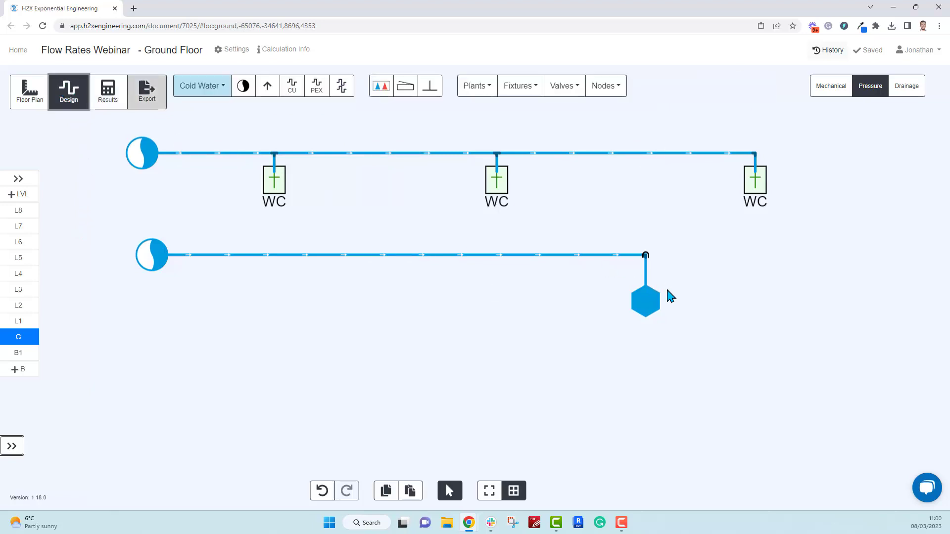
pyautogui.moveTo(669, 281); pyautogui.dragTo(634, 320)
pyautogui.hotkey('ctrl', 'c')
pyautogui.hotkey('ctrl', 'v')
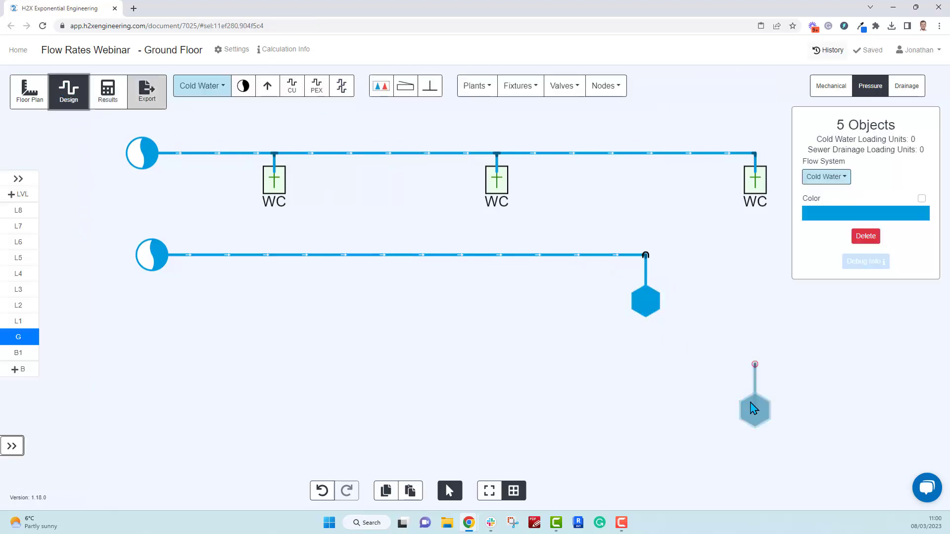
pyautogui.click(365, 311)
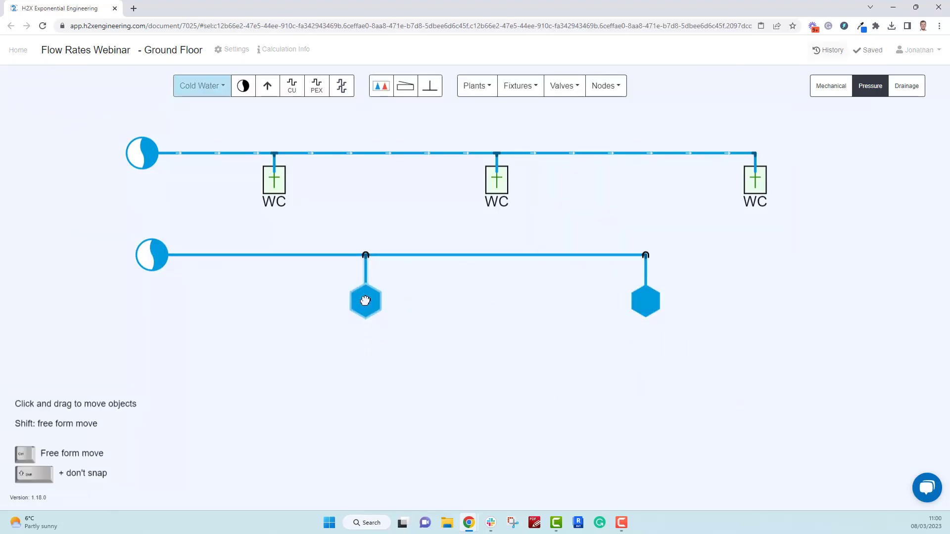
pyautogui.click(366, 312)
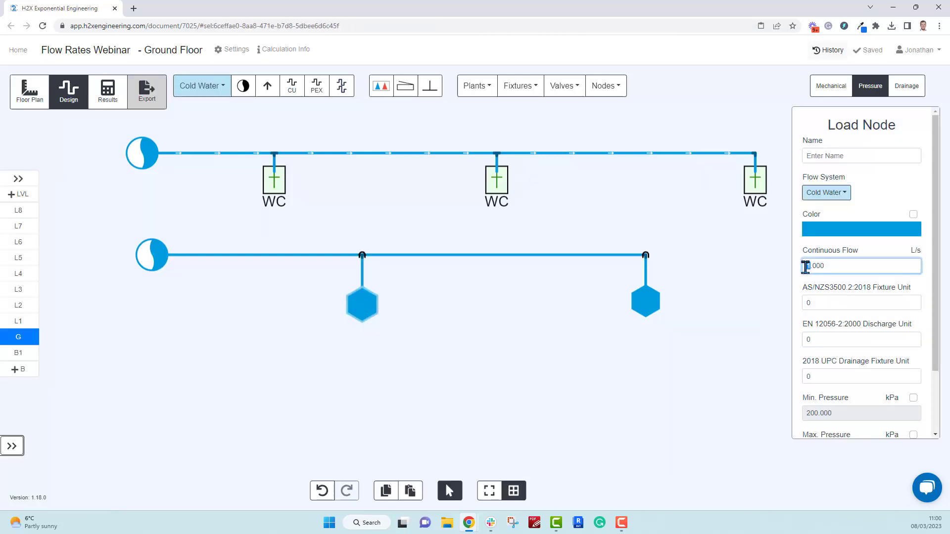
pyautogui.click(618, 384)
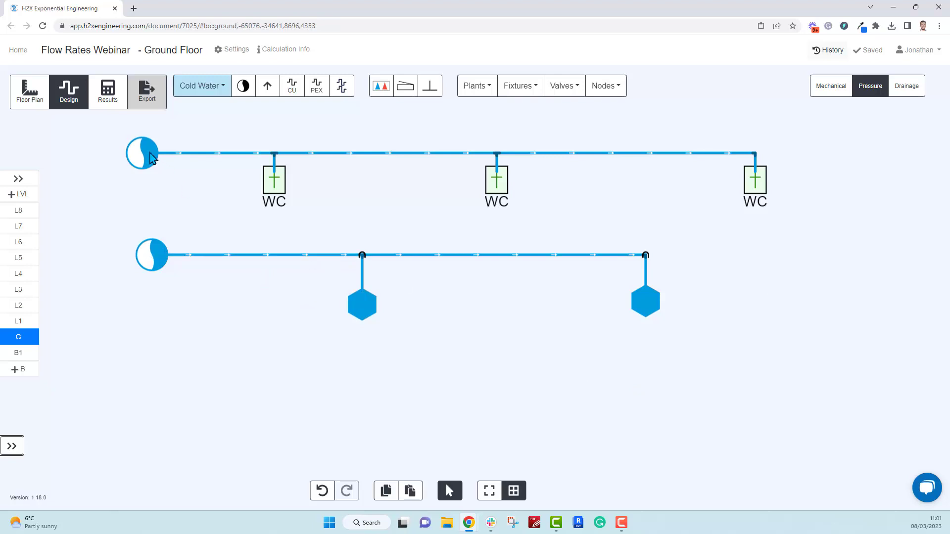
pyautogui.click(104, 106)
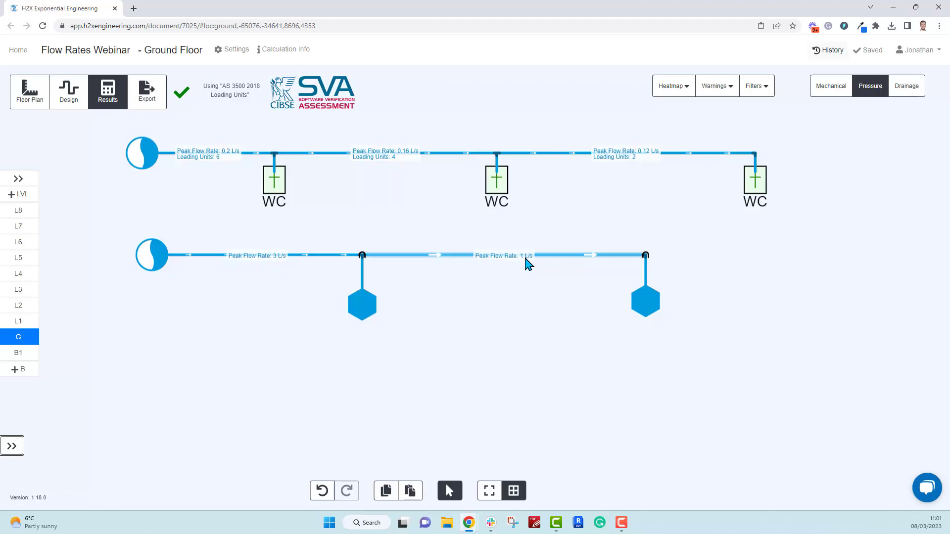
# Copy the three-WC run and place the copy at the bottom of the layout.
pyautogui.click(77, 99)
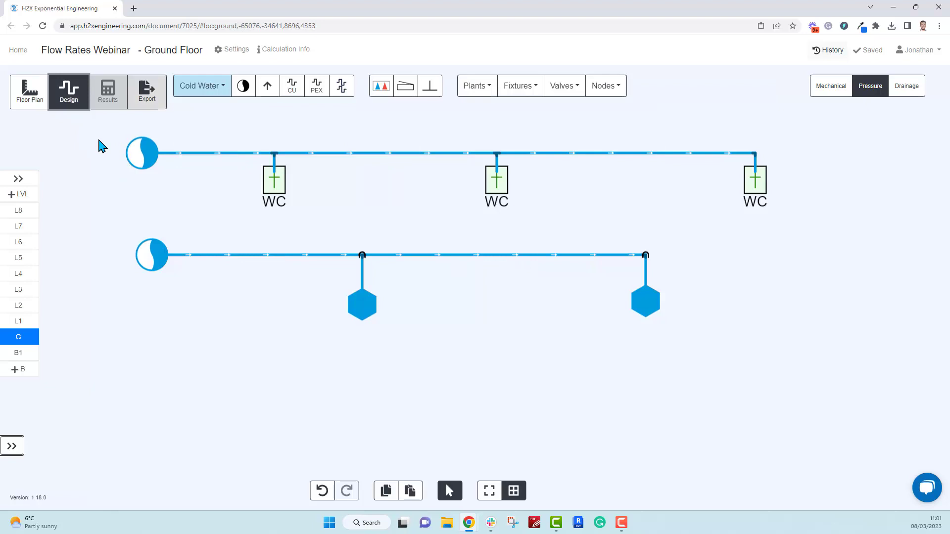
pyautogui.moveTo(105, 128); pyautogui.dragTo(781, 224)
pyautogui.hotkey('ctrl', 'c')
pyautogui.hotkey('ctrl', 'v')
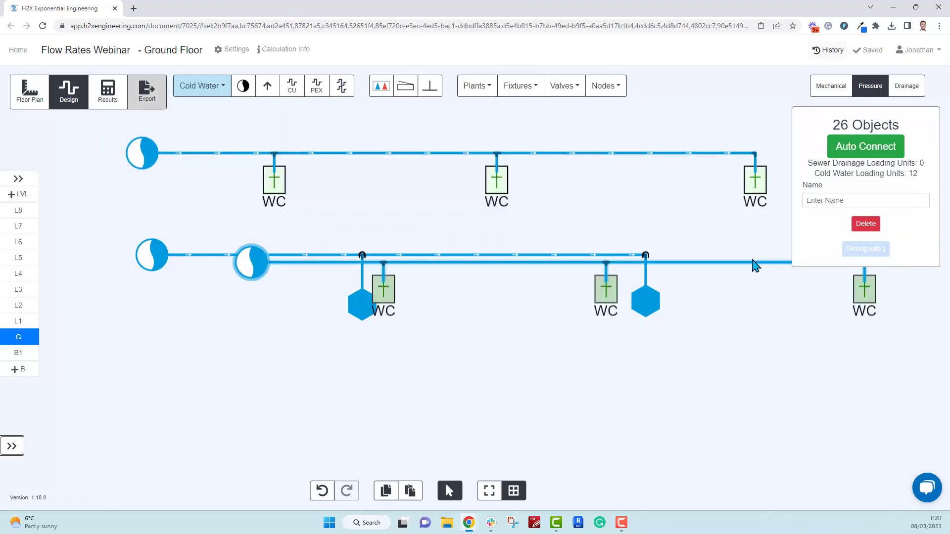
pyautogui.moveTo(751, 267); pyautogui.dragTo(632, 378)
pyautogui.click(642, 411)
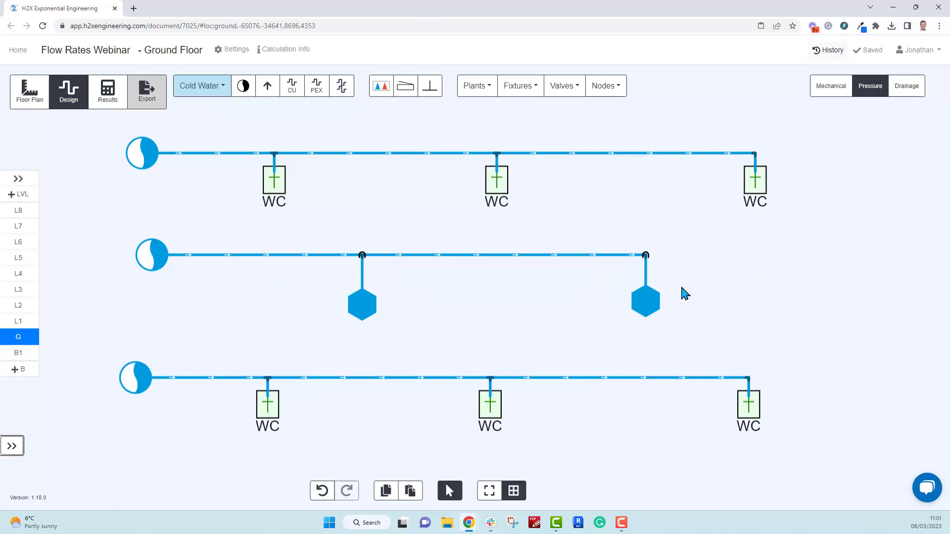
# Copy both continuous-flow load nodes onto the new run, between the WCs.
pyautogui.moveTo(679, 277); pyautogui.dragTo(348, 336)
pyautogui.hotkey('ctrl', 'c')
pyautogui.hotkey('ctrl', 'v')
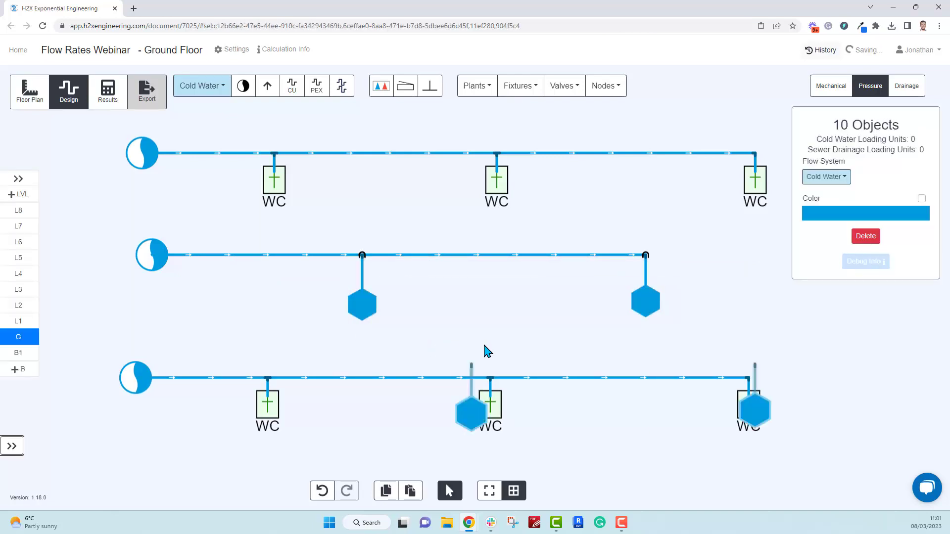
pyautogui.moveTo(790, 408); pyautogui.dragTo(644, 424)
pyautogui.click(565, 467)
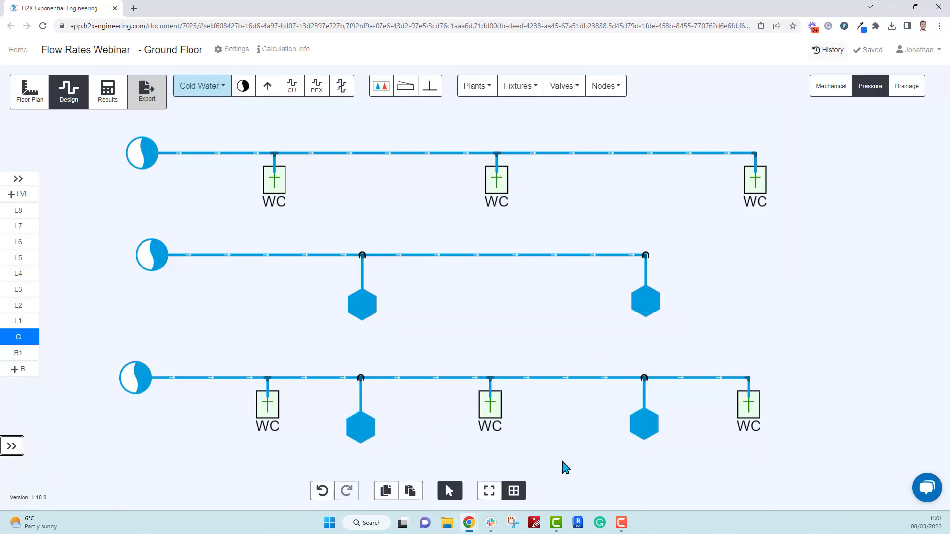
# Calculate the combined run, showing 3.2 L/s at the start and 0.12 L/s at the last WC.
pyautogui.click(100, 110)
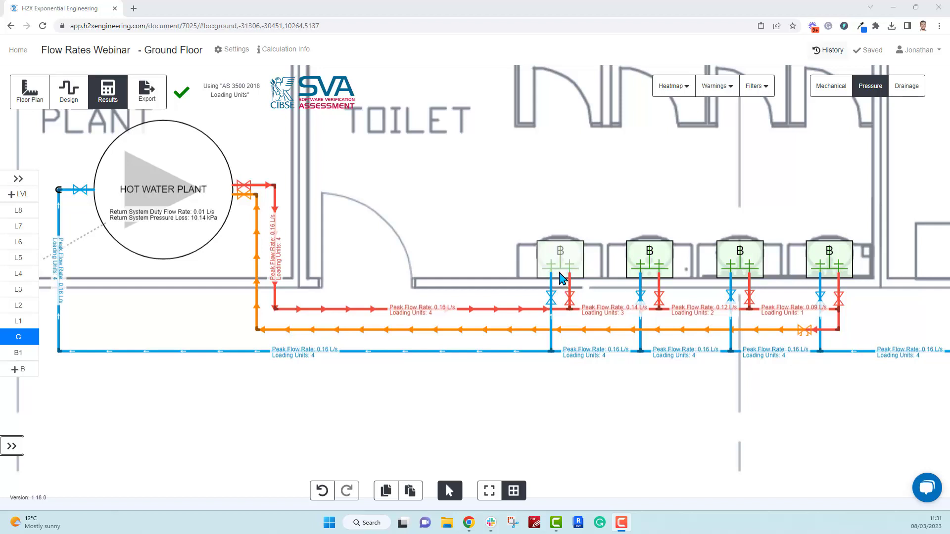
# In project Calculations settings, set Combine Hot/Warm and Cold Water Units to Yes and save.
pyautogui.click(235, 50)
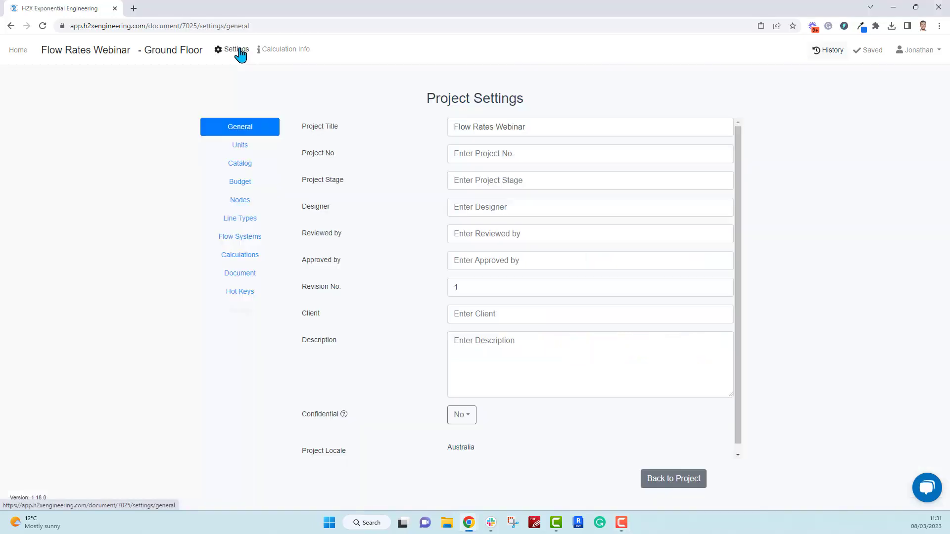
pyautogui.click(239, 255)
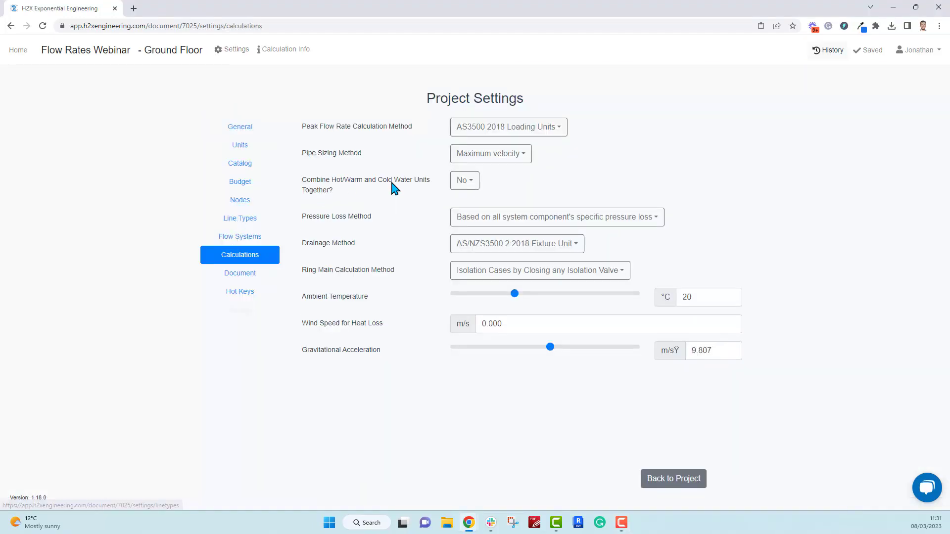
pyautogui.click(453, 183)
pyautogui.click(477, 203)
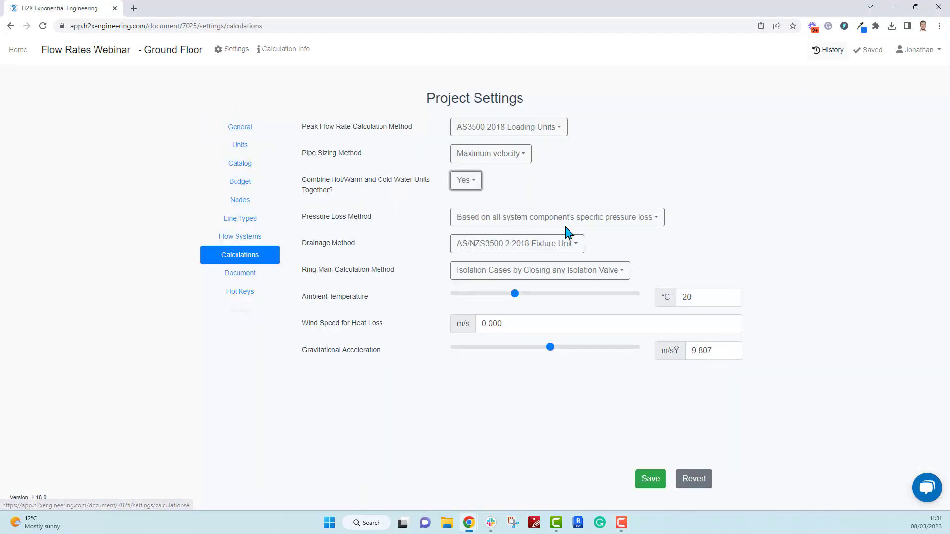
pyautogui.click(651, 482)
pyautogui.click(674, 479)
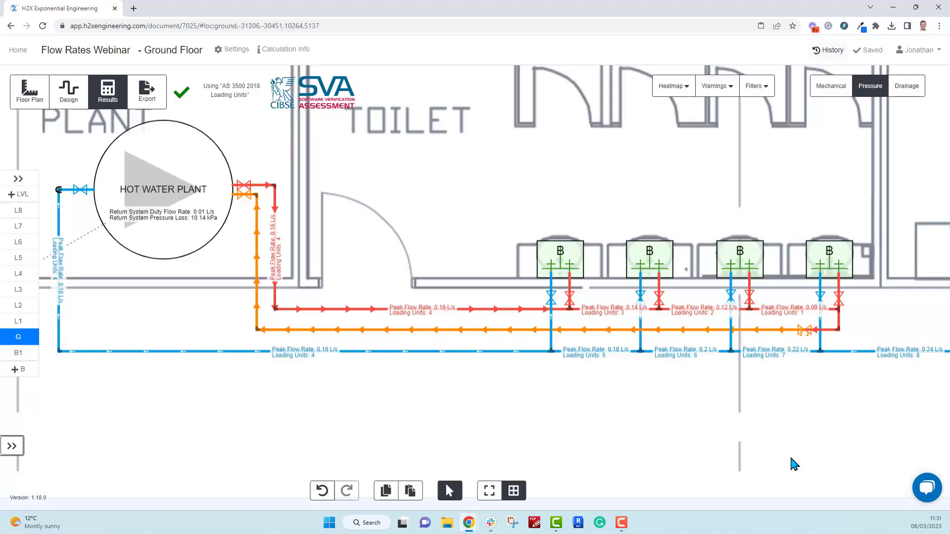